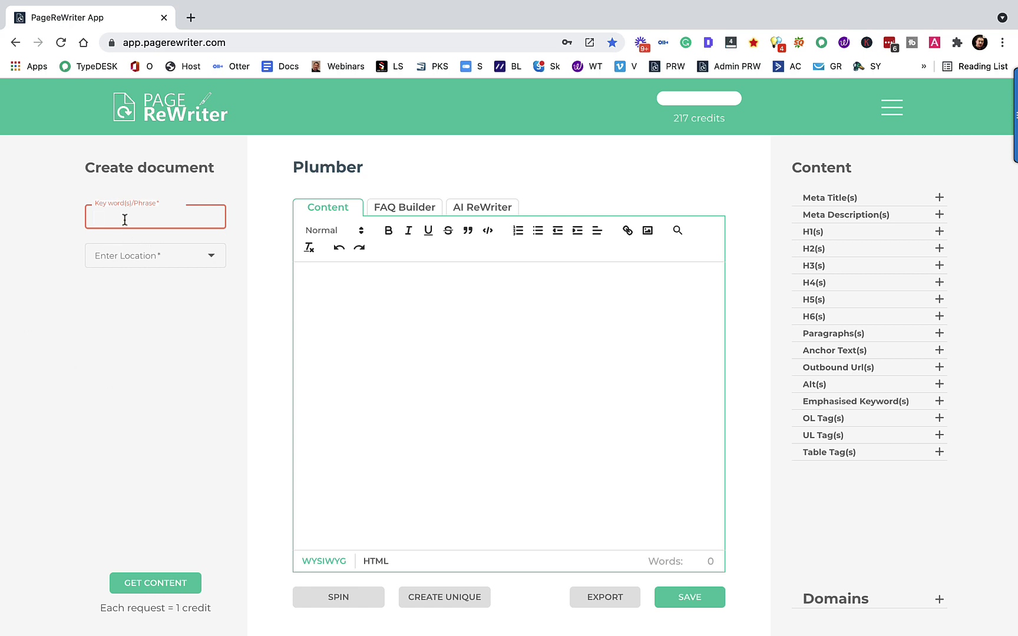
# - Fetch competitor content for the keyword 'Plumber' in London, England, United Kingdom
pyautogui.write('Plumber')
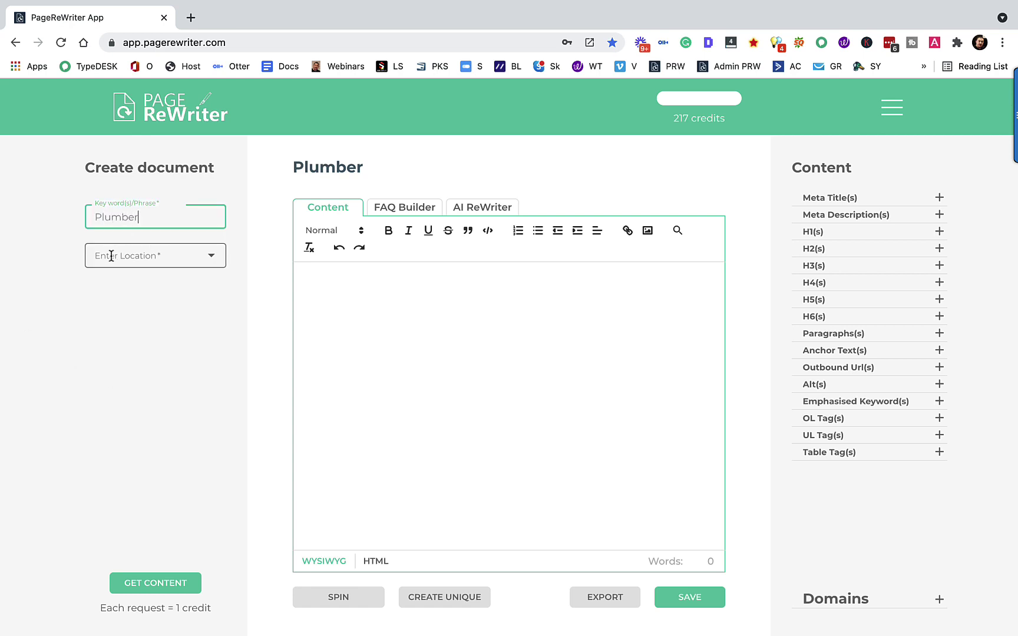
pyautogui.click(115, 260)
pyautogui.write('Lond')
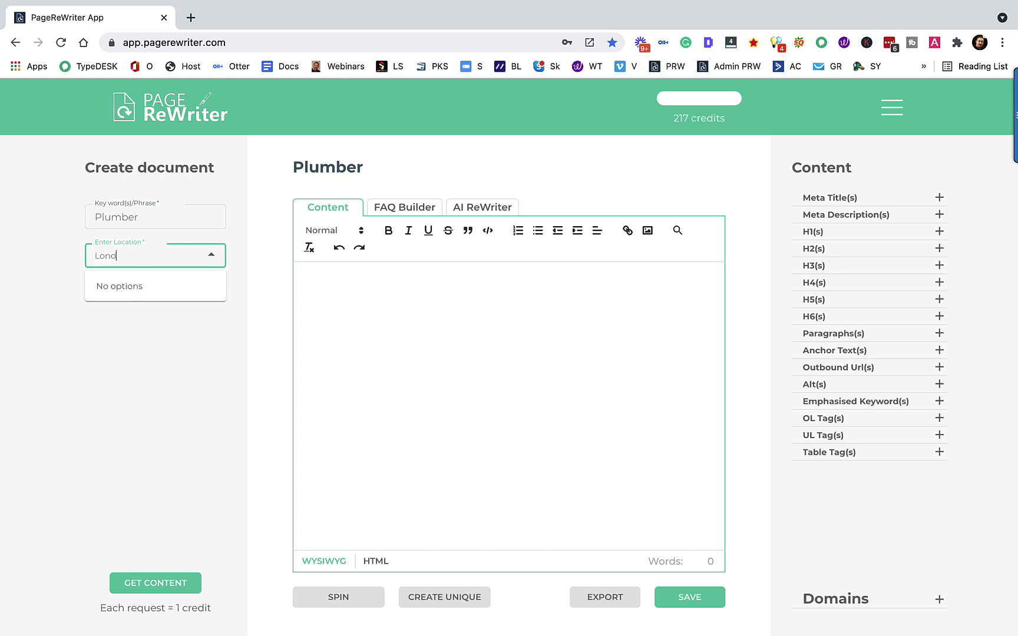
pyautogui.write('on')
pyautogui.click(116, 327)
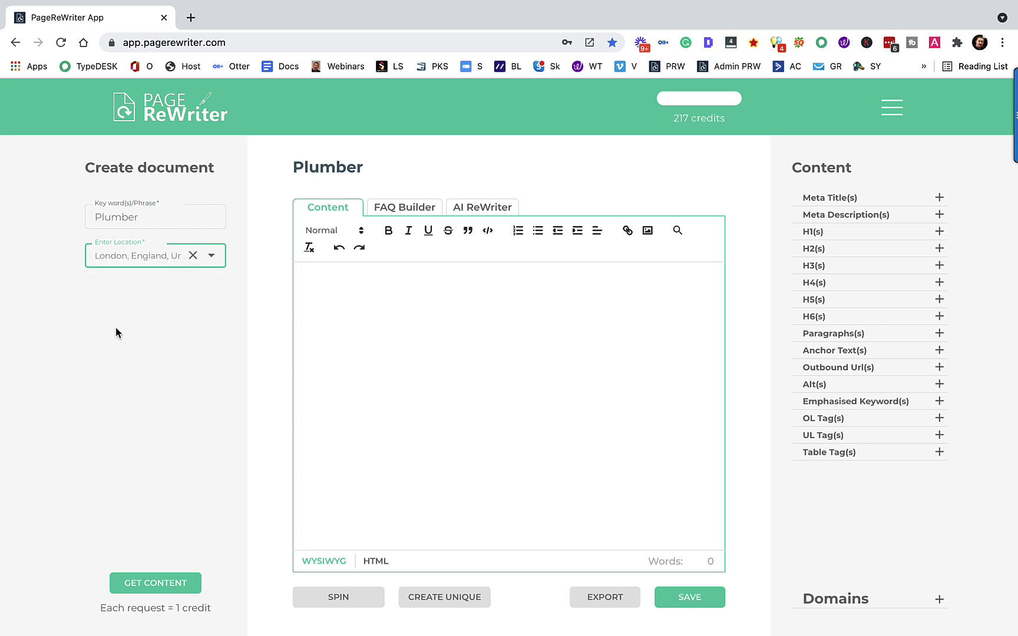
pyautogui.click(153, 584)
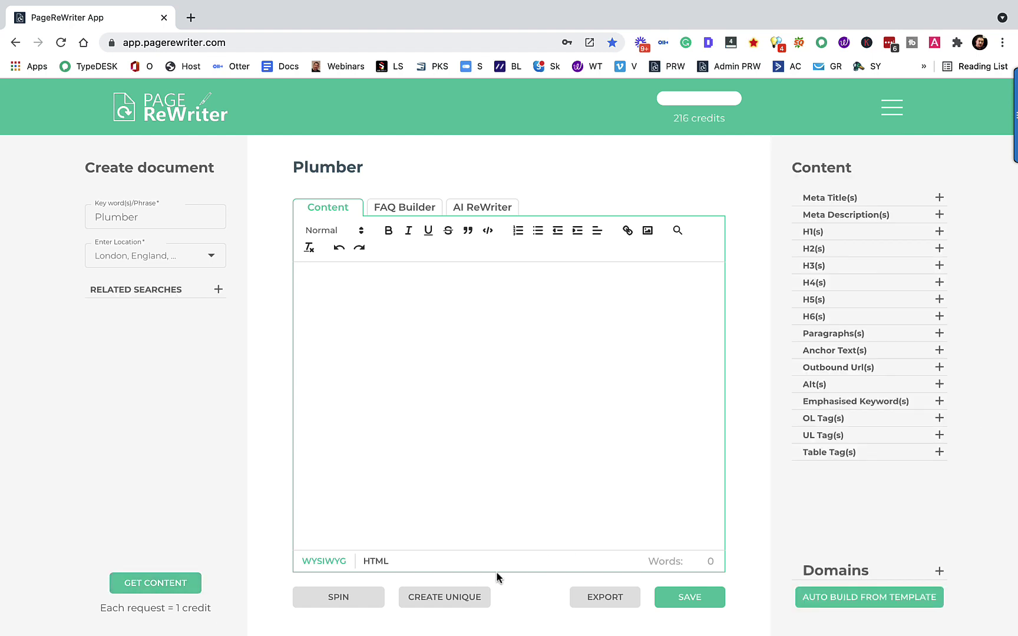
pyautogui.click(940, 199)
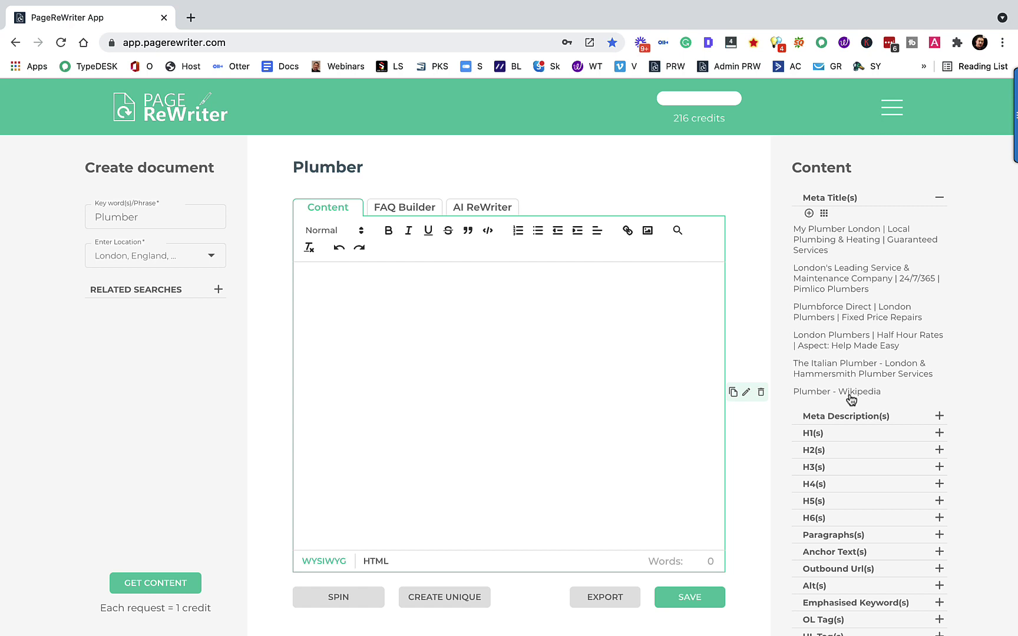
pyautogui.scroll(-2, 908, 324)
pyautogui.scroll(3, 934, 177)
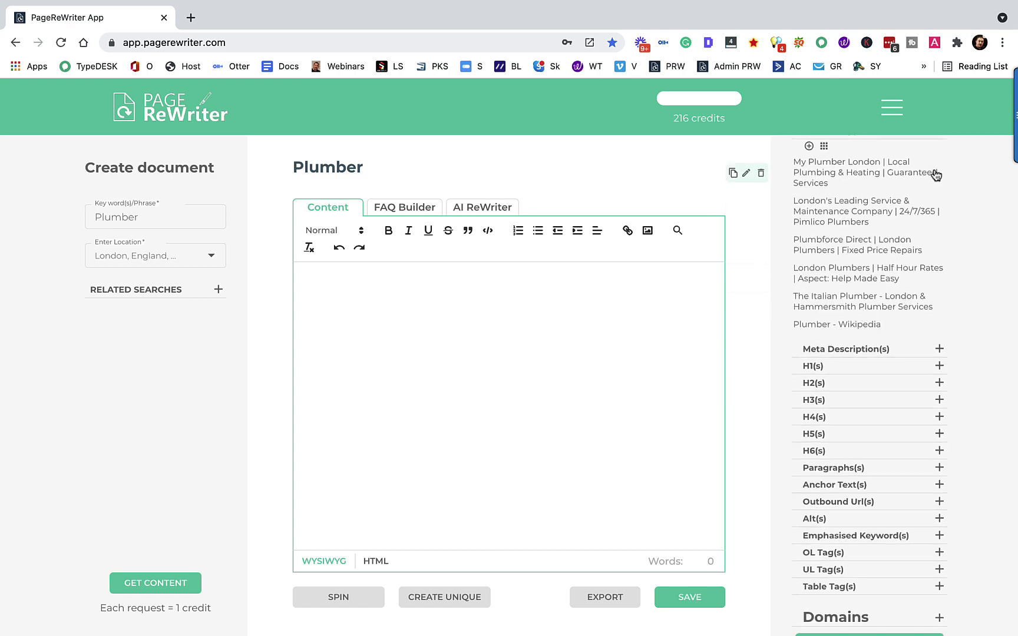
pyautogui.click(938, 200)
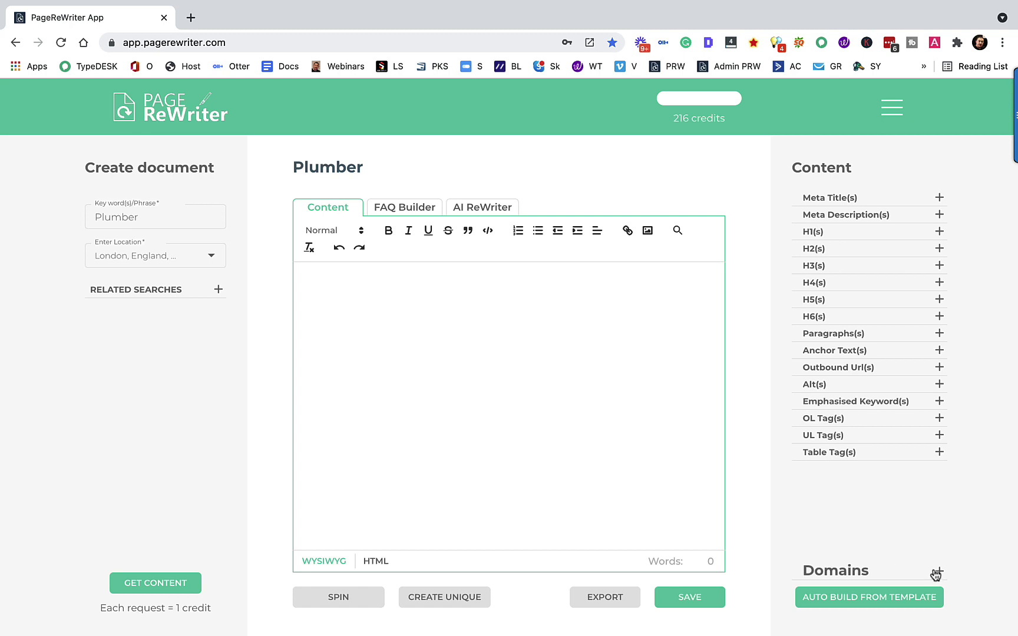
# - In the Domains list, hide checkatrade.com and wikipedia.org from the results
pyautogui.click(939, 572)
pyautogui.scroll(-3, 914, 484)
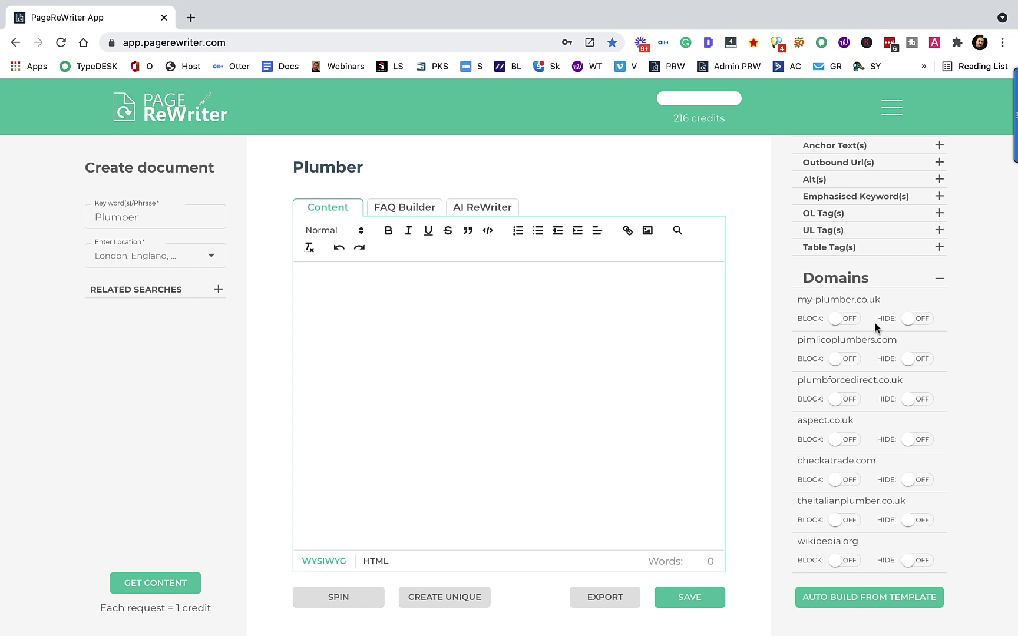
pyautogui.scroll(2, 875, 321)
pyautogui.scroll(-2, 877, 330)
pyautogui.click(922, 482)
pyautogui.click(913, 559)
# - Insert the remaining competitor meta titles into the editor, then delete them
pyautogui.scroll(4, 910, 498)
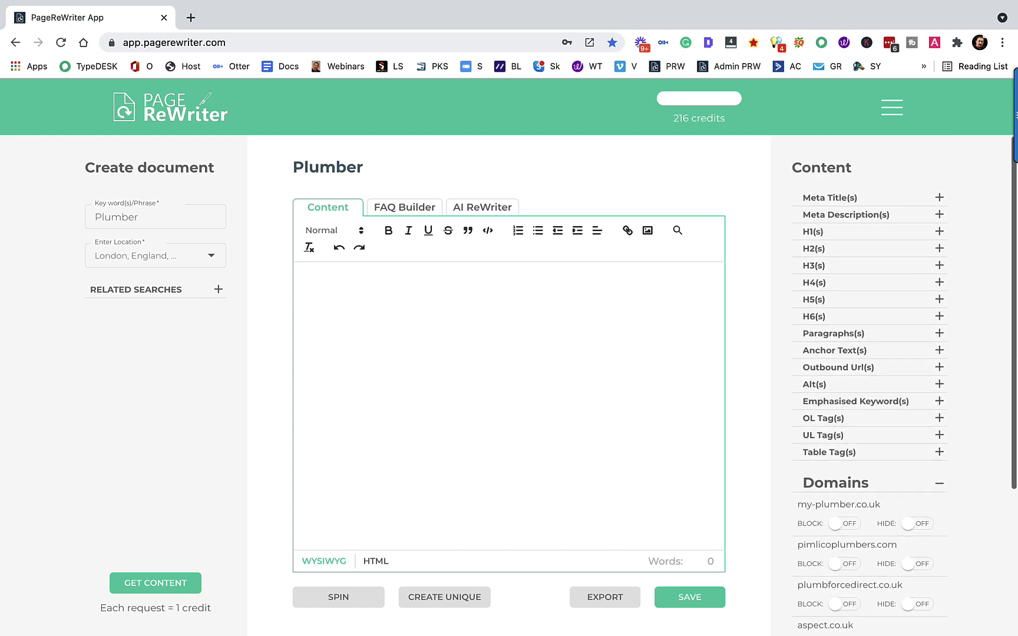
pyautogui.click(940, 198)
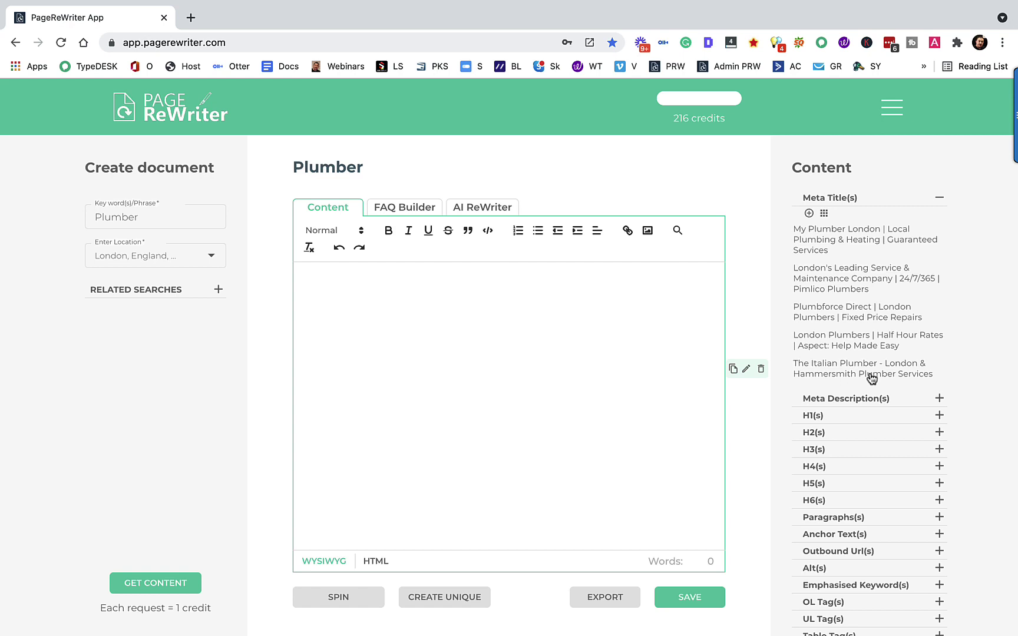
pyautogui.click(825, 213)
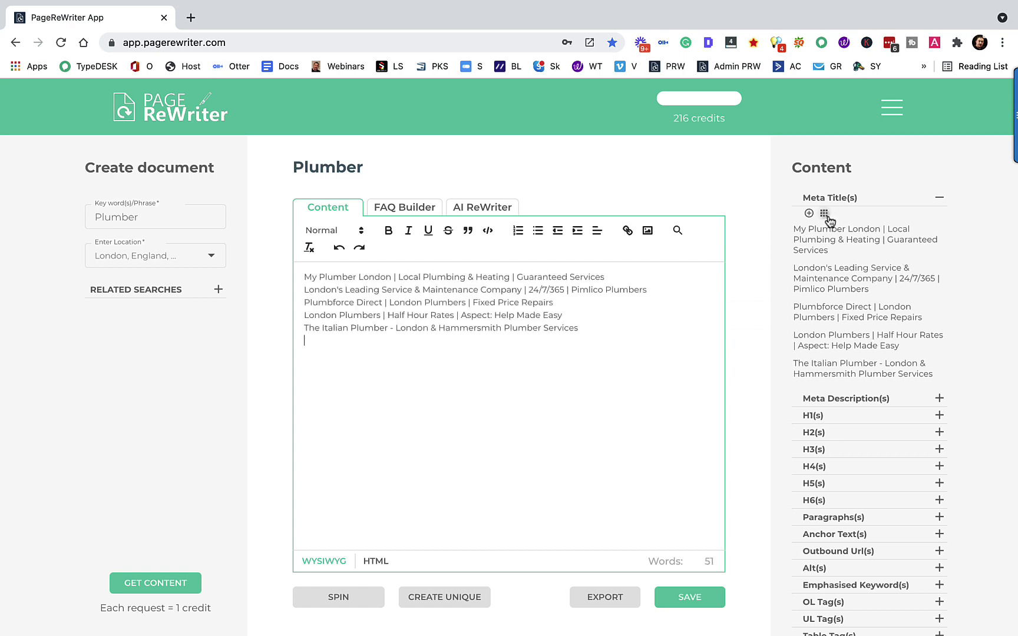
pyautogui.moveTo(579, 332); pyautogui.dragTo(287, 280)
pyautogui.press('BackSpace')
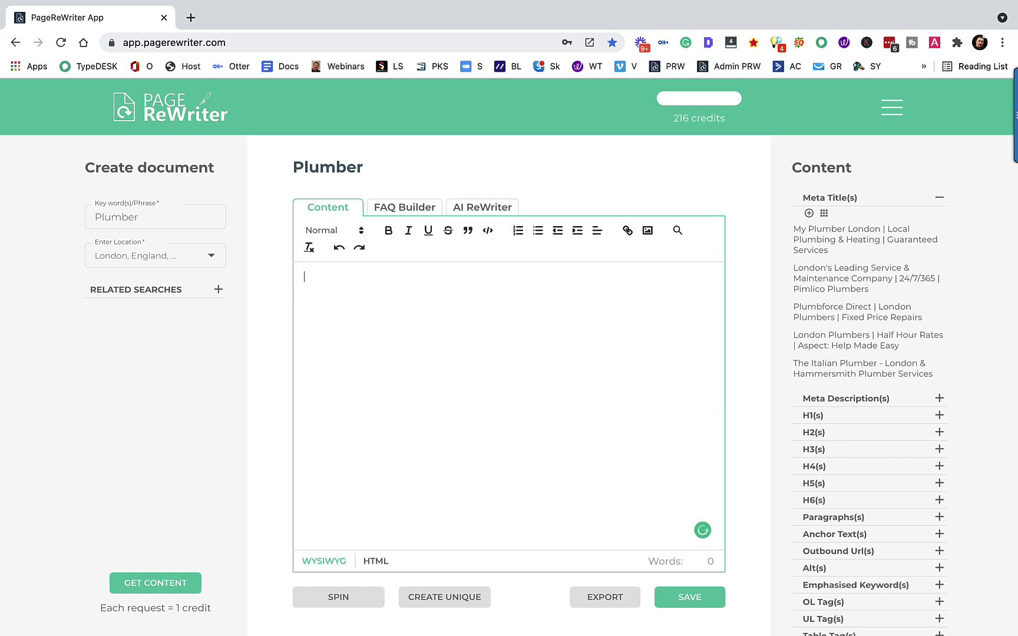
# - Switch wikipedia.org and checkatrade.com from hidden to blocked in the Domains list
pyautogui.click(940, 198)
pyautogui.scroll(-4, 941, 211)
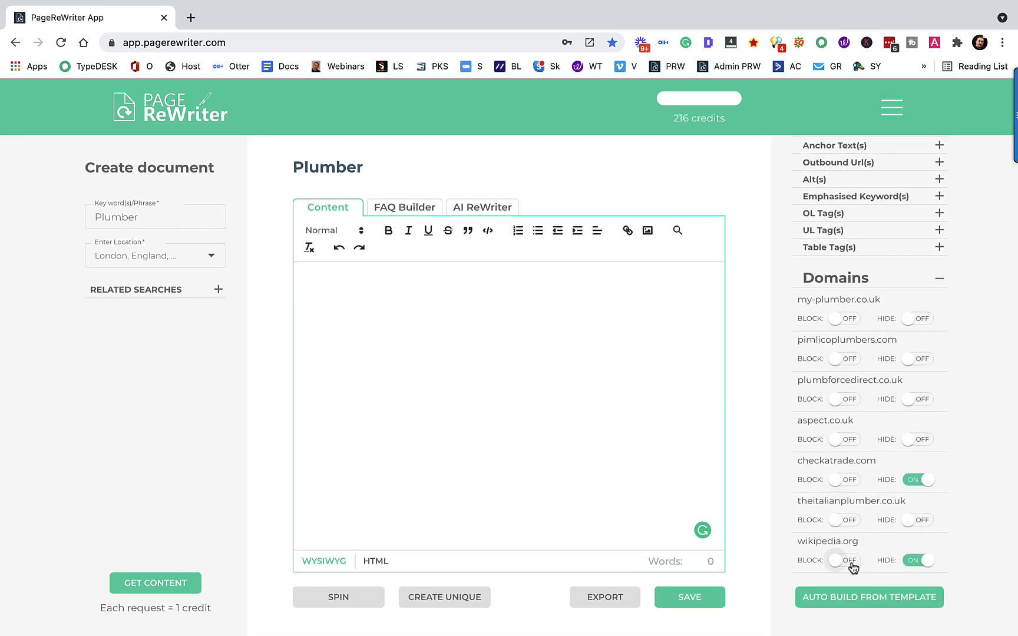
pyautogui.click(913, 560)
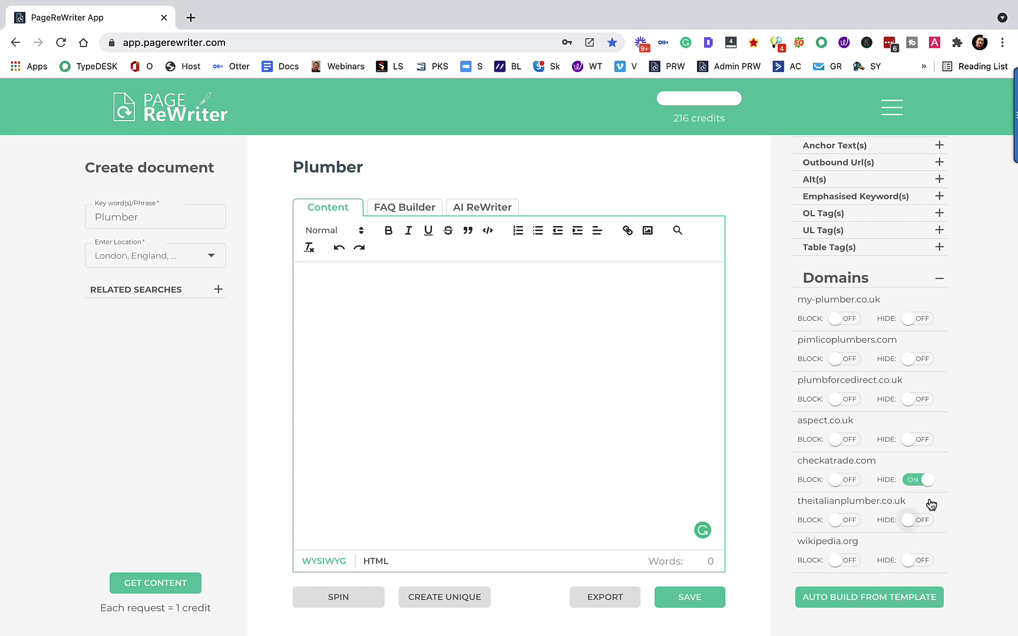
pyautogui.click(922, 482)
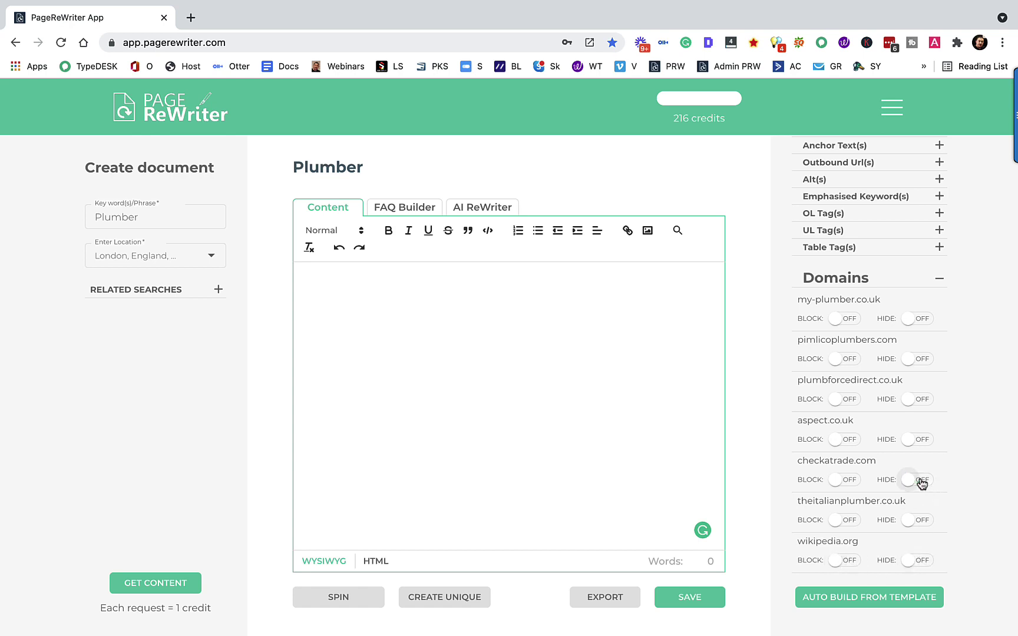
pyautogui.click(854, 565)
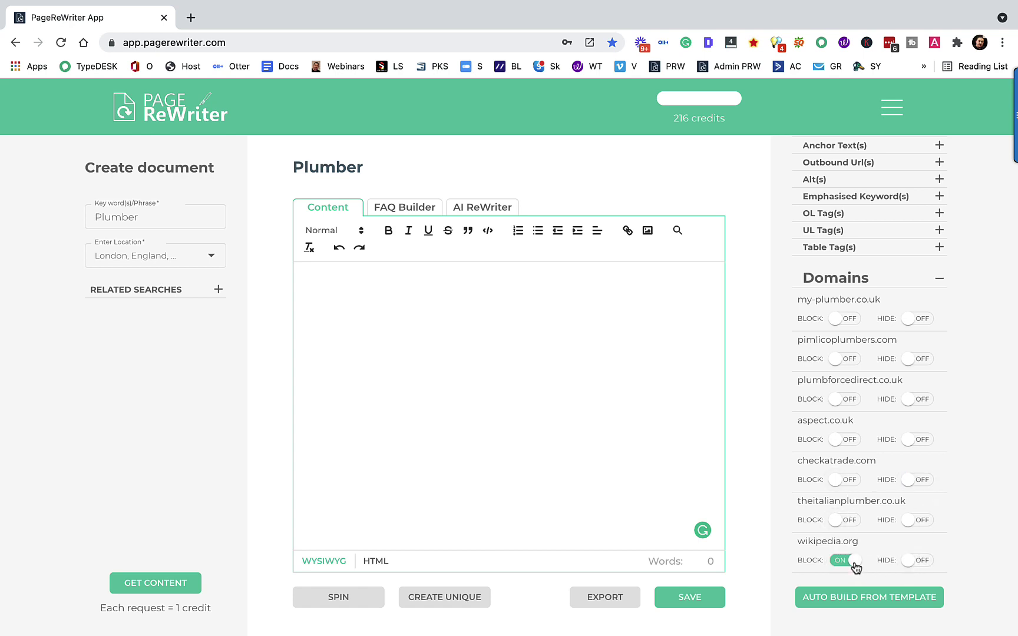
pyautogui.click(848, 483)
# - Expand and collapse Meta Title(s) to check the six remaining competitor titles
pyautogui.scroll(1, 852, 461)
pyautogui.scroll(3, 852, 461)
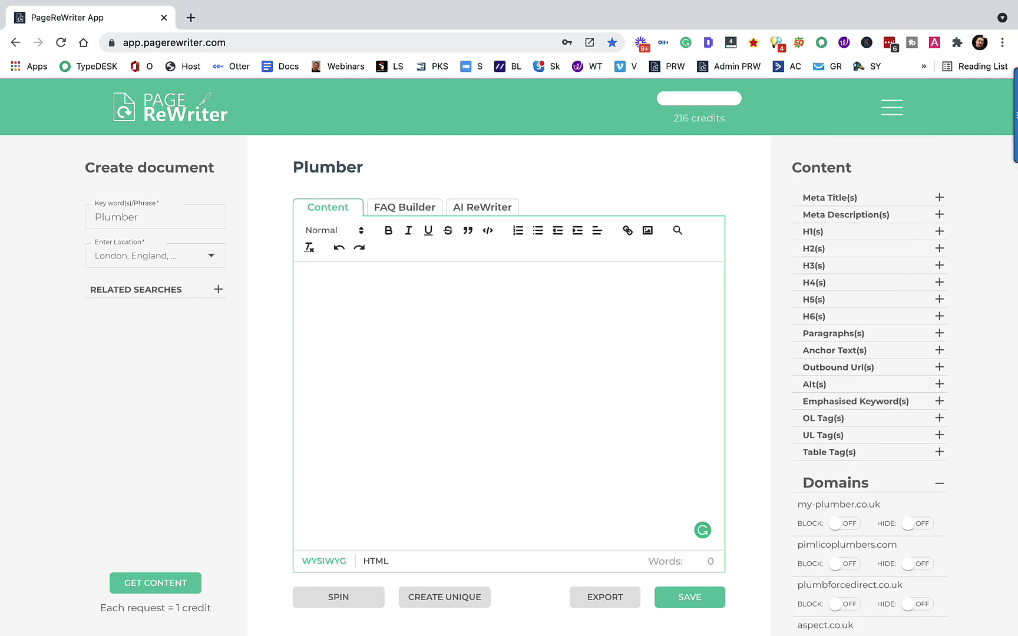
pyautogui.click(940, 199)
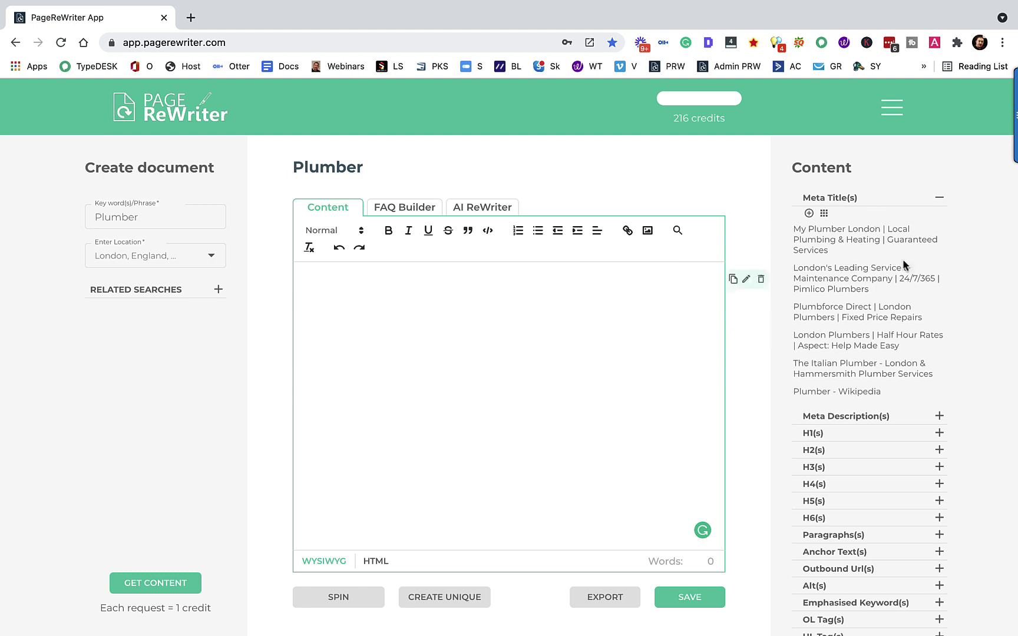
pyautogui.click(941, 195)
# - Add yell.com to the global Blocked Domains list
pyautogui.click(892, 107)
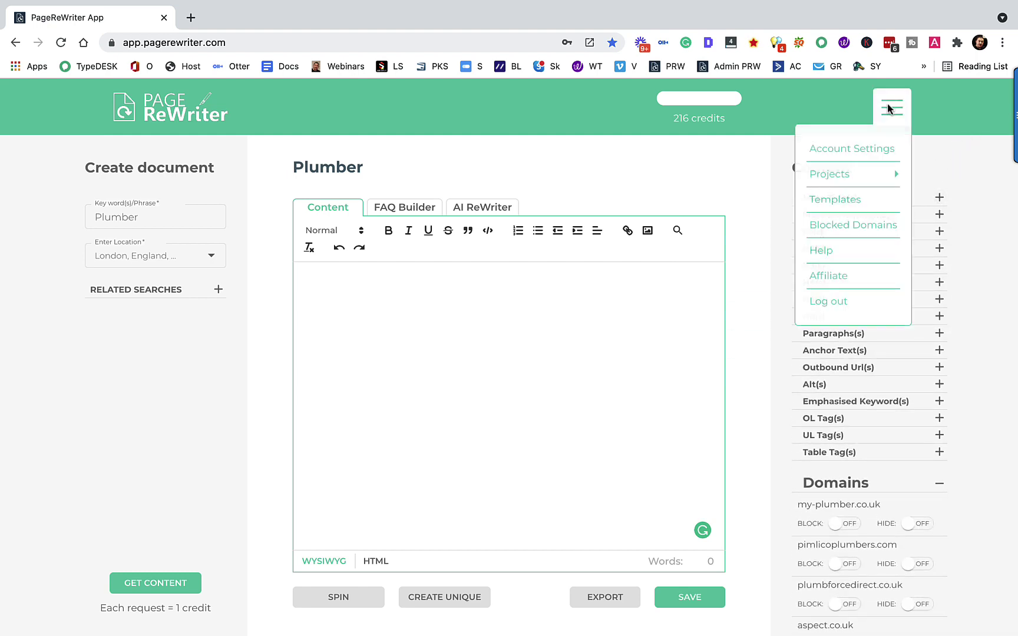
pyautogui.click(835, 226)
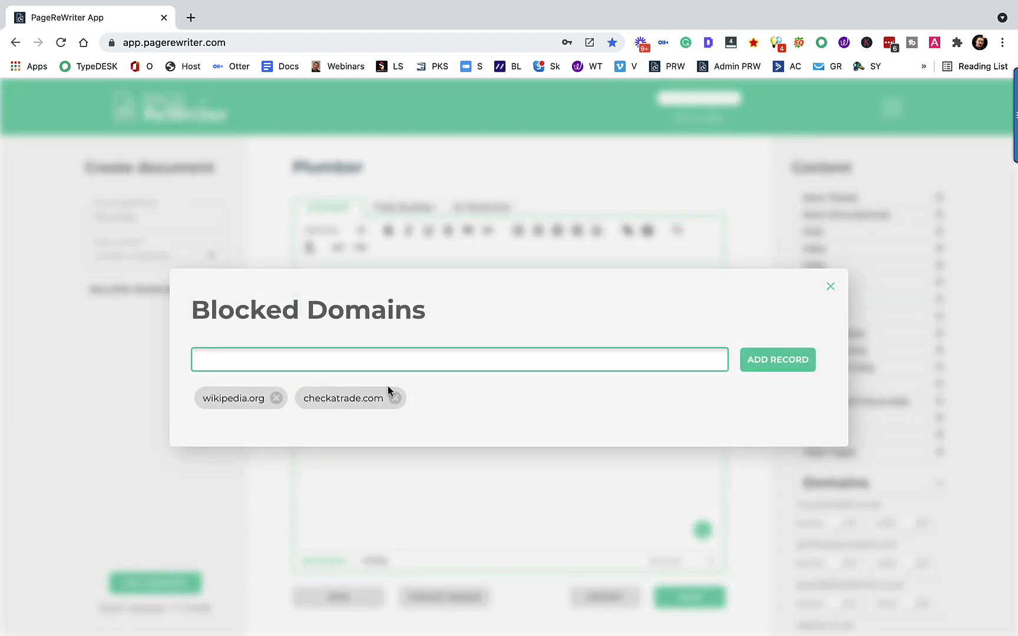
pyautogui.write('yell.com,')
pyautogui.click(757, 360)
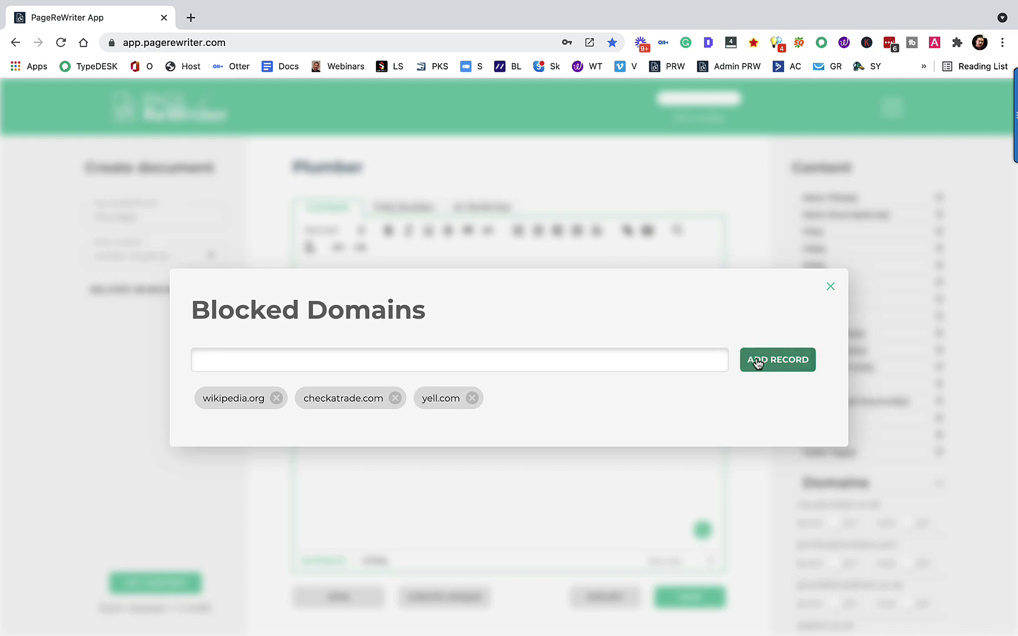
# - Add yelp.com to the blocked domains and close the Blocked Domains dialog
pyautogui.click(382, 362)
pyautogui.write('yel')
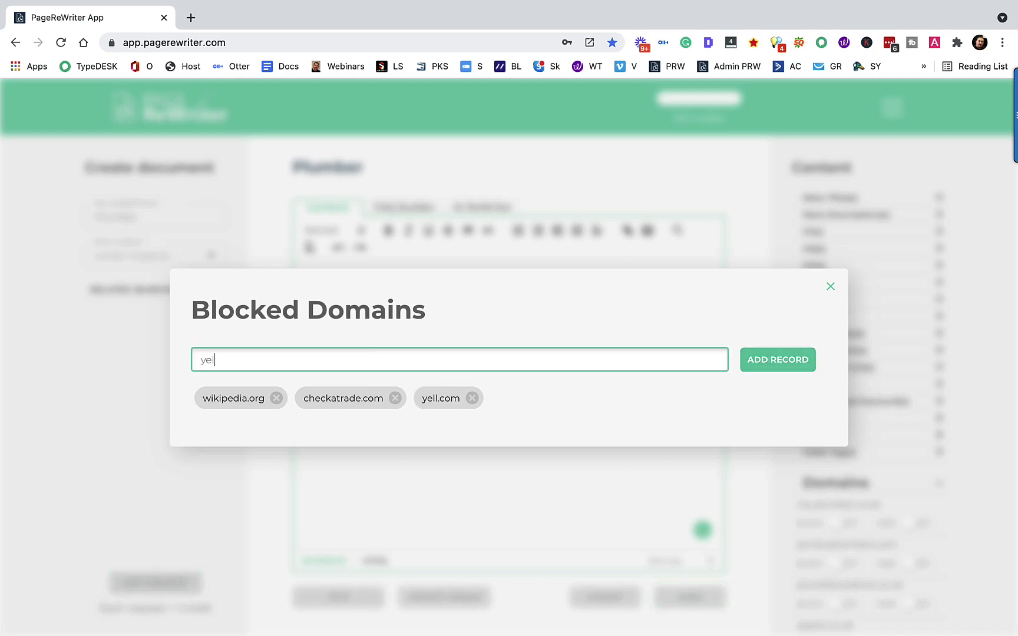
pyautogui.write('p.co')
pyautogui.press('BackSpace')
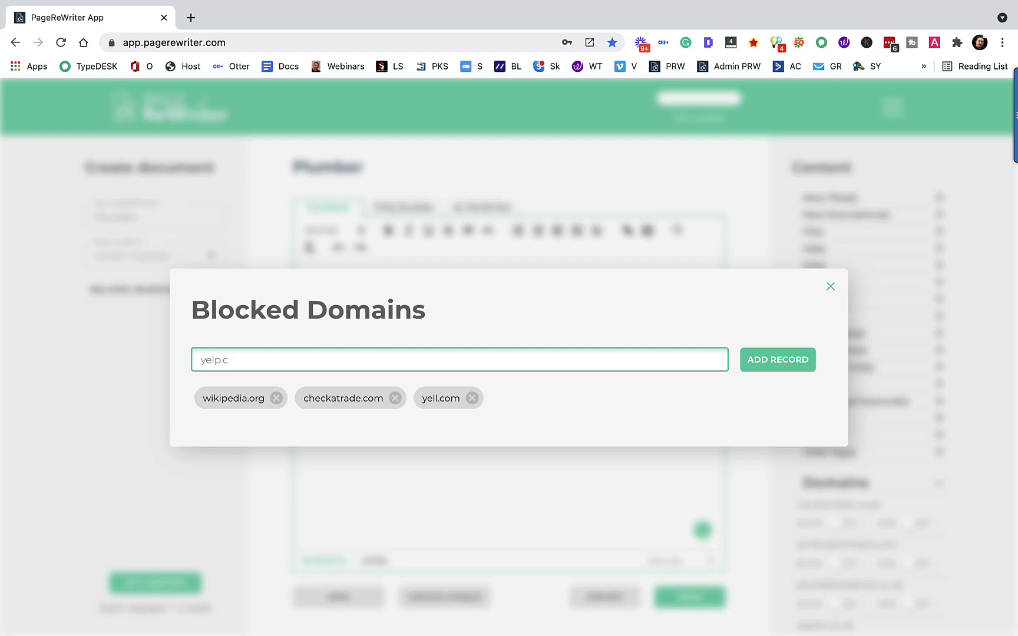
pyautogui.write('om')
pyautogui.click(769, 369)
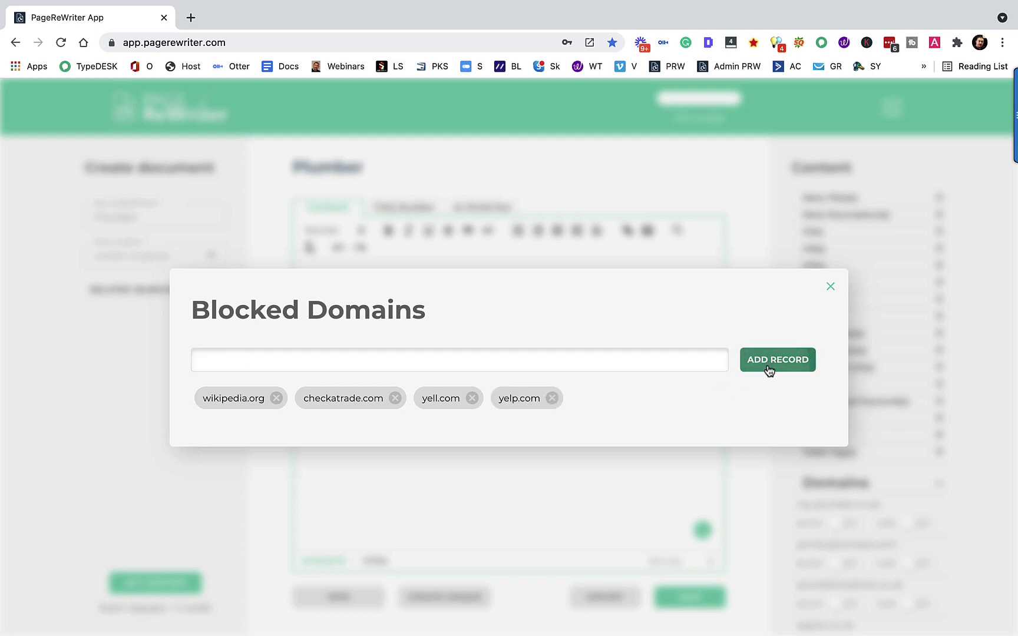
pyautogui.click(832, 288)
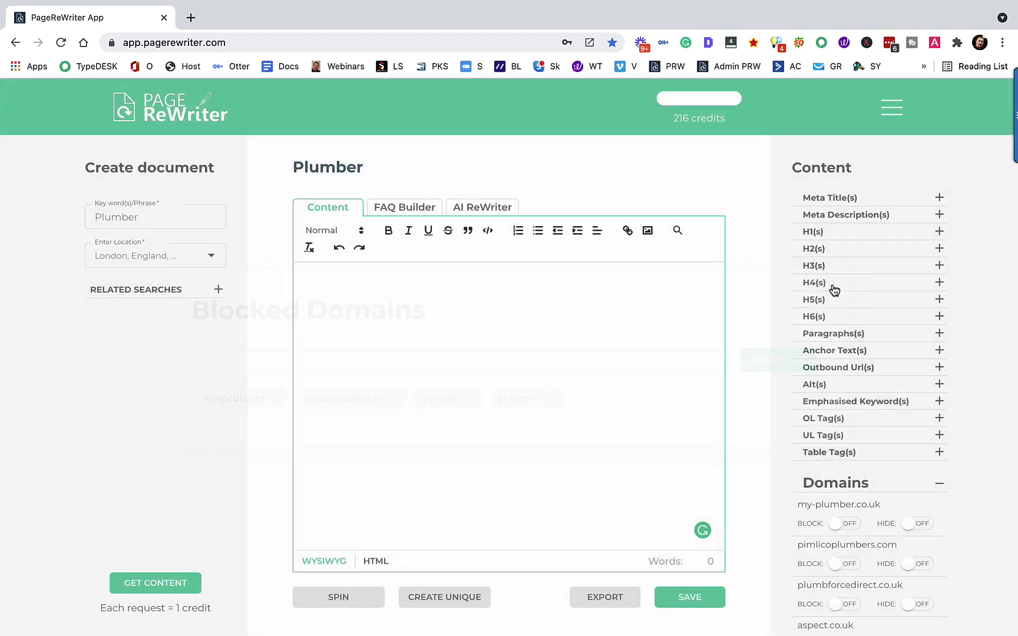
# - Refetch Plumber content, apply the new results, and expand Meta Title(s) showing five competitors
pyautogui.click(141, 587)
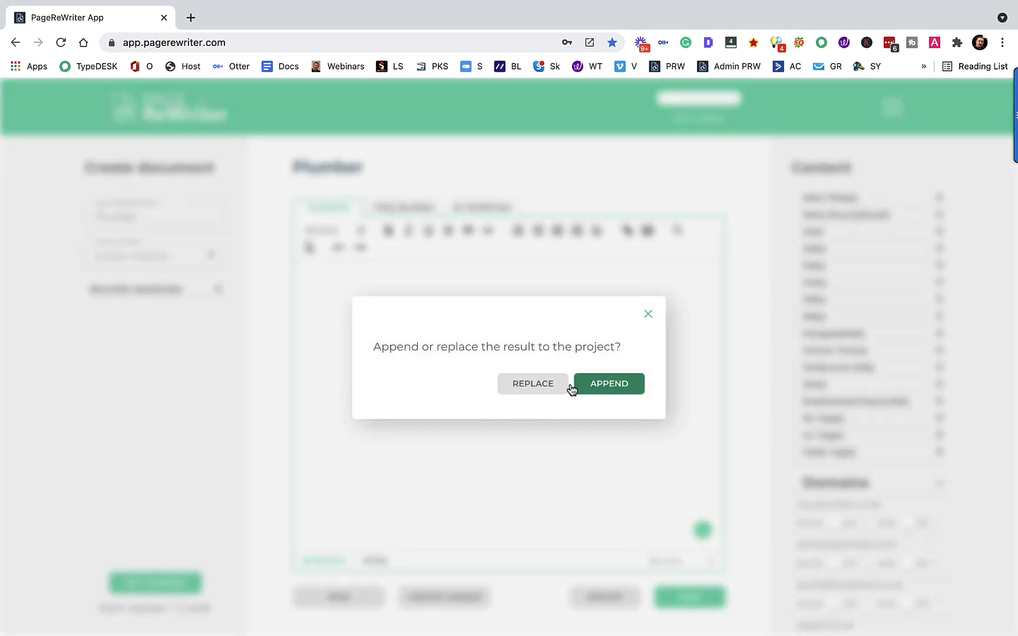
pyautogui.click(544, 389)
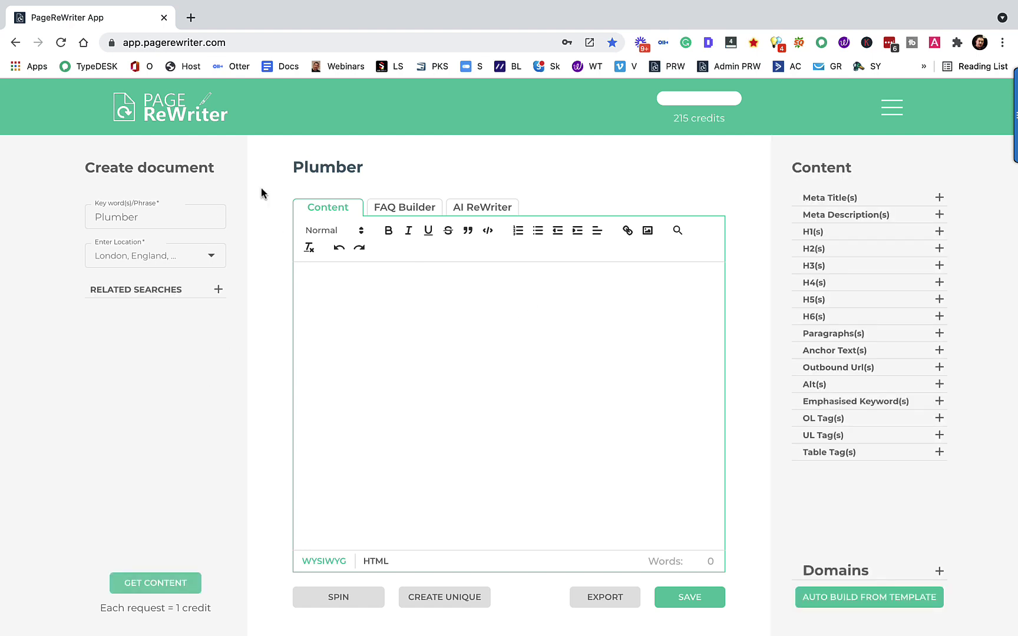
pyautogui.click(938, 200)
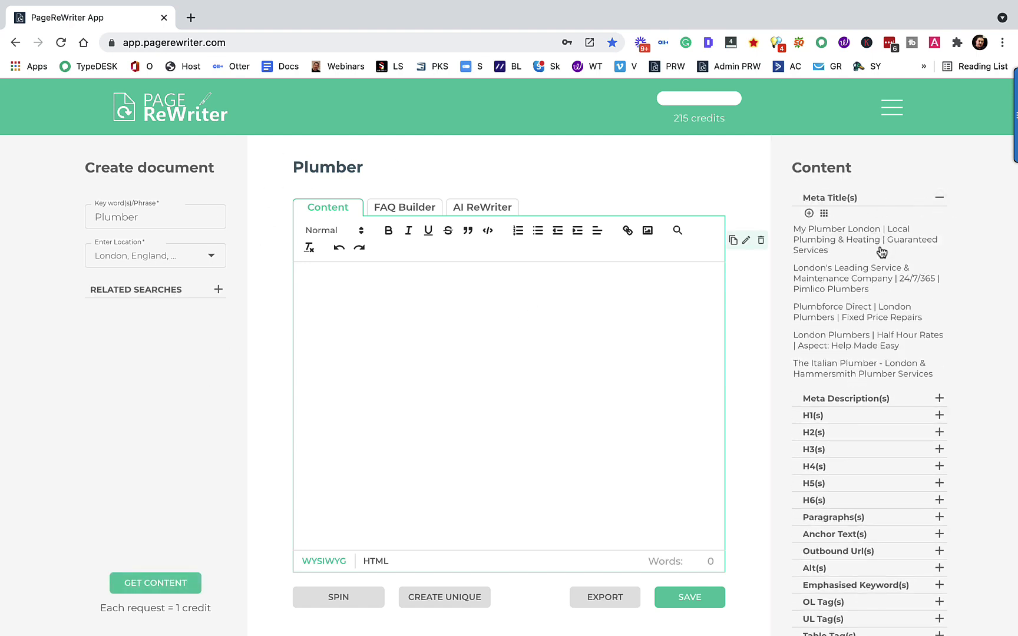
pyautogui.moveTo(847, 368)
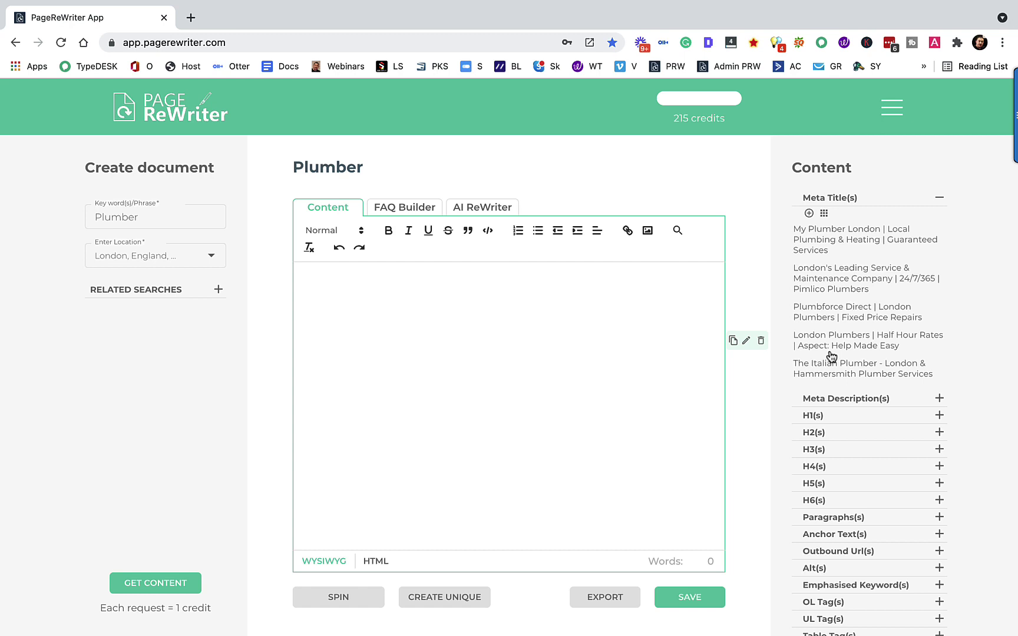
# - Review the five competitor domains' BLOCK/HIDE toggles, then collapse Meta Title(s) and Domains
pyautogui.scroll(-3, 843, 359)
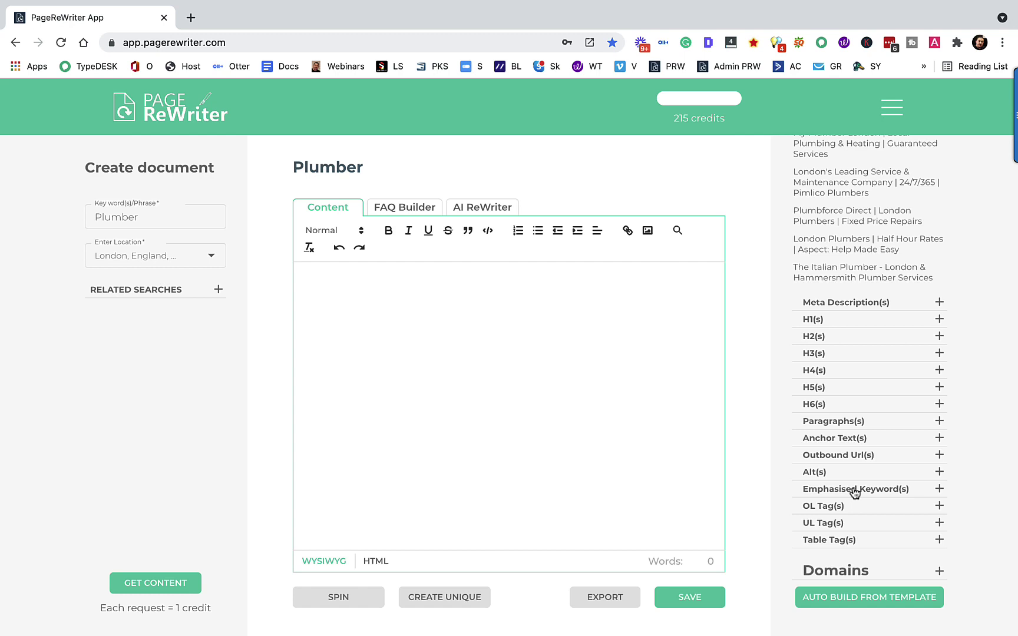
pyautogui.click(939, 572)
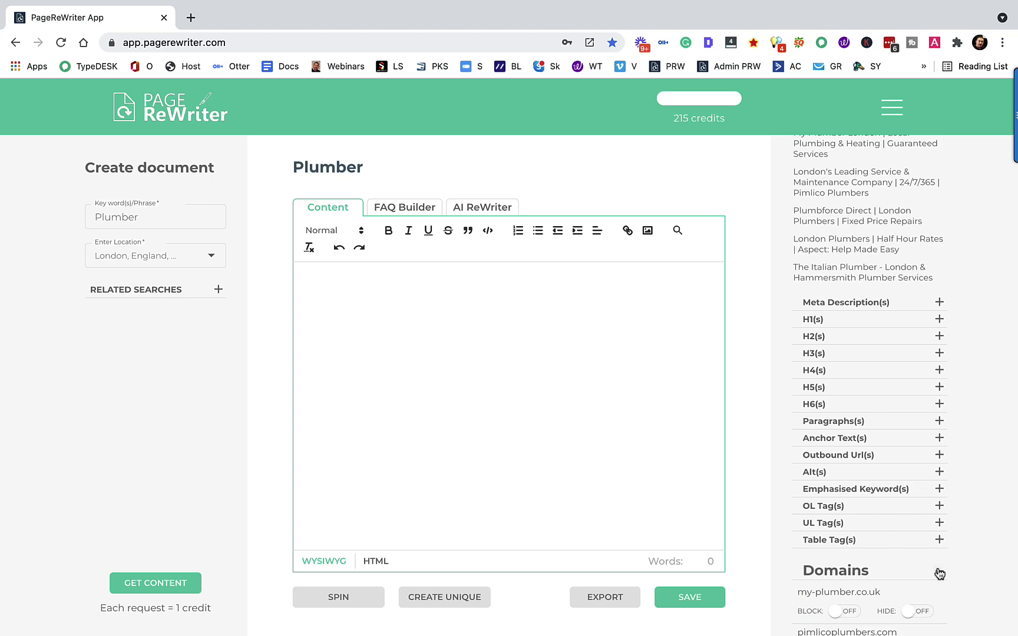
pyautogui.scroll(-2, 920, 530)
pyautogui.scroll(-2, 908, 511)
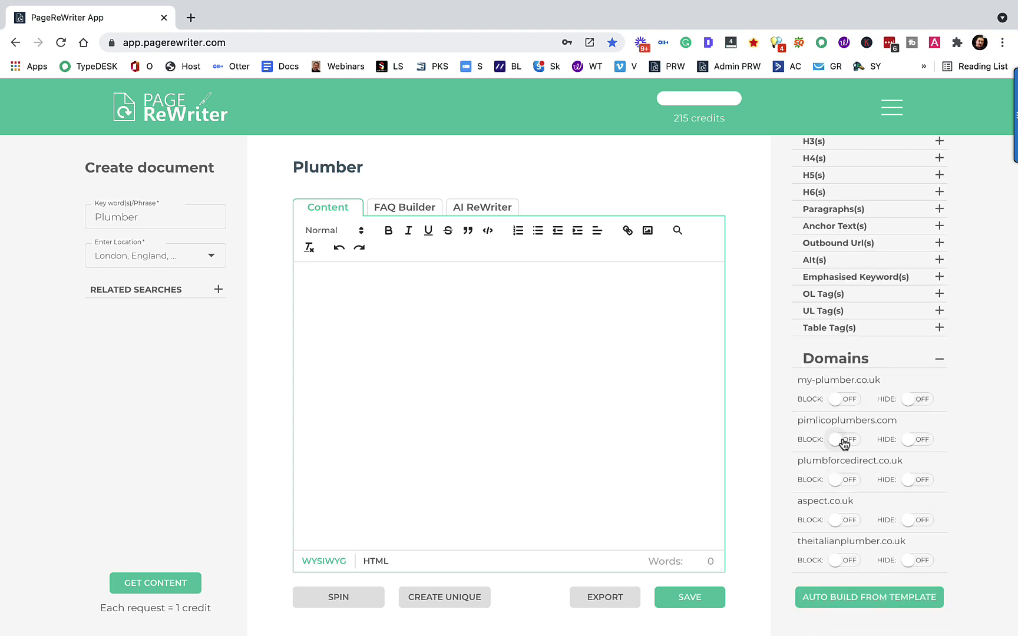
pyautogui.scroll(5, 834, 321)
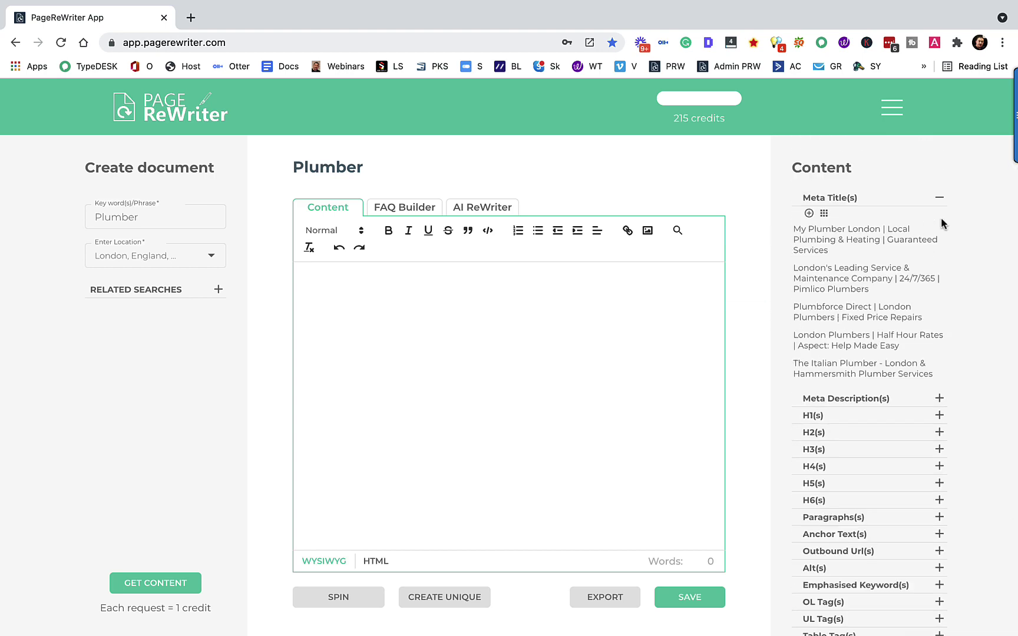
pyautogui.click(940, 201)
pyautogui.scroll(-2, 899, 320)
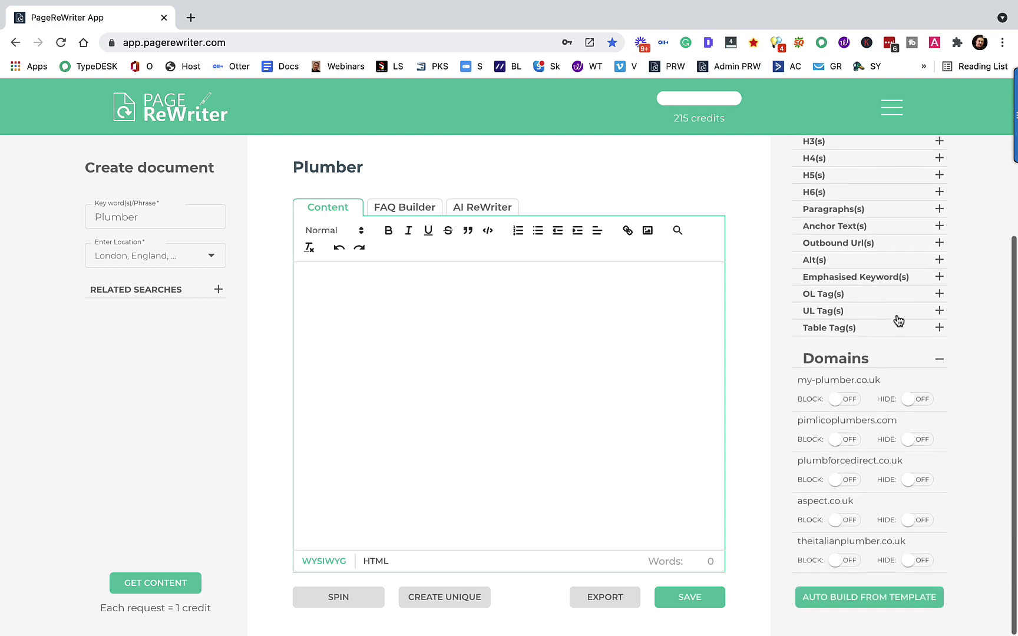
pyautogui.click(940, 360)
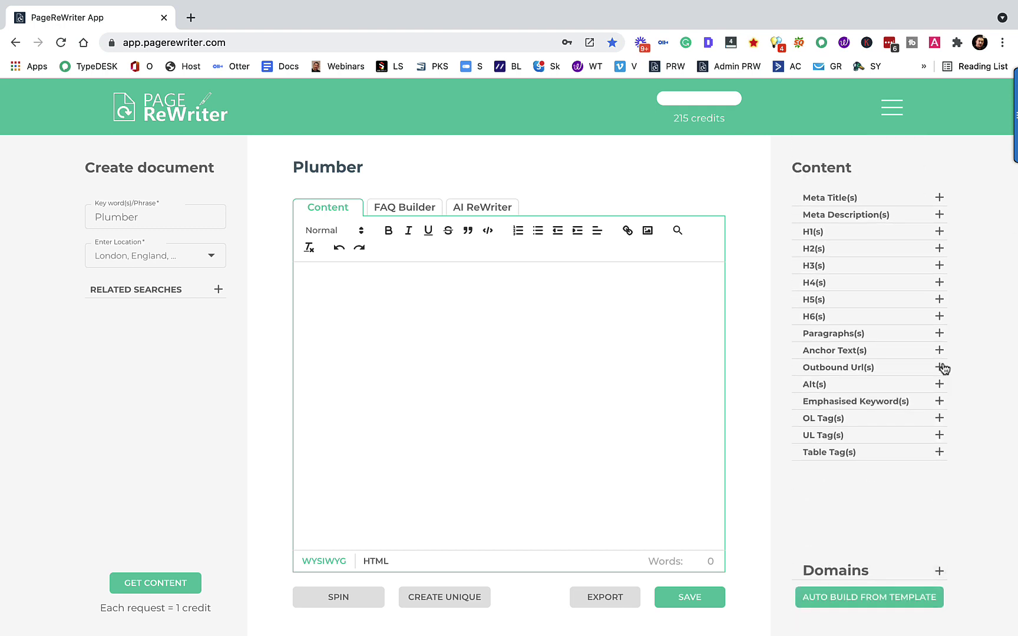